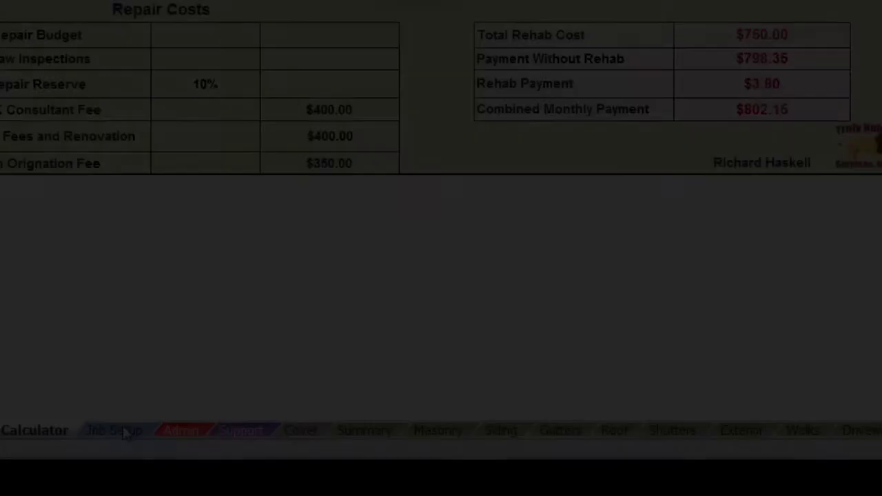
Open the Job Setup sheet and review its Job Overview, Job Draws and Job Change Orders sections
{"action": "left_click", "coordinate": [126, 431]}
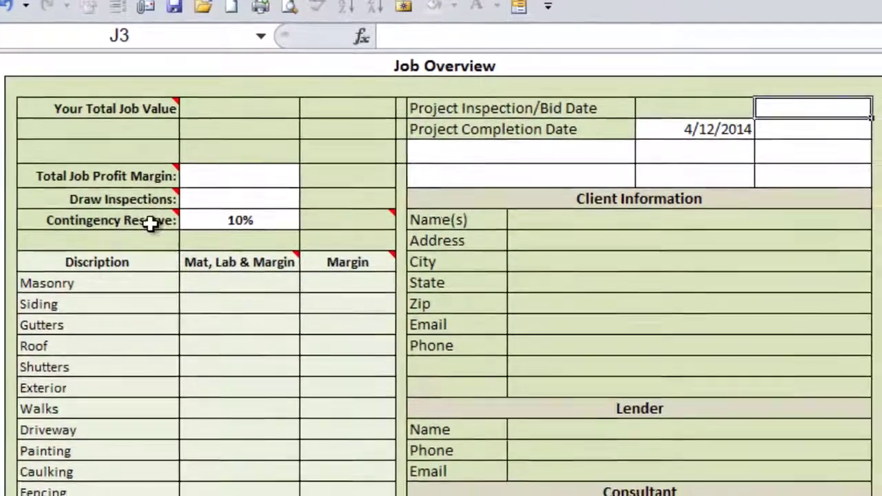
{"action": "mouse_move", "coordinate": [160, 233]}
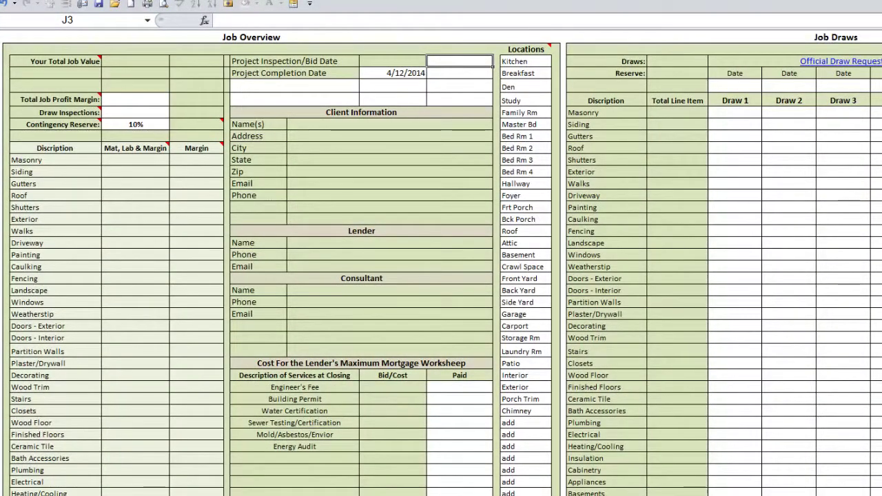
{"action": "scroll", "coordinate": [441, 269], "scroll_direction": "right", "scroll_amount": 10}
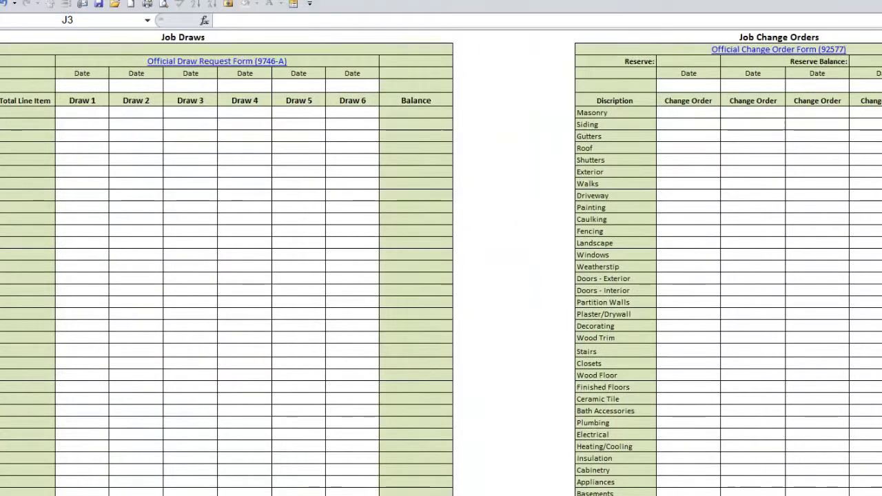
{"action": "scroll", "coordinate": [442, 269], "scroll_direction": "left", "scroll_amount": 10}
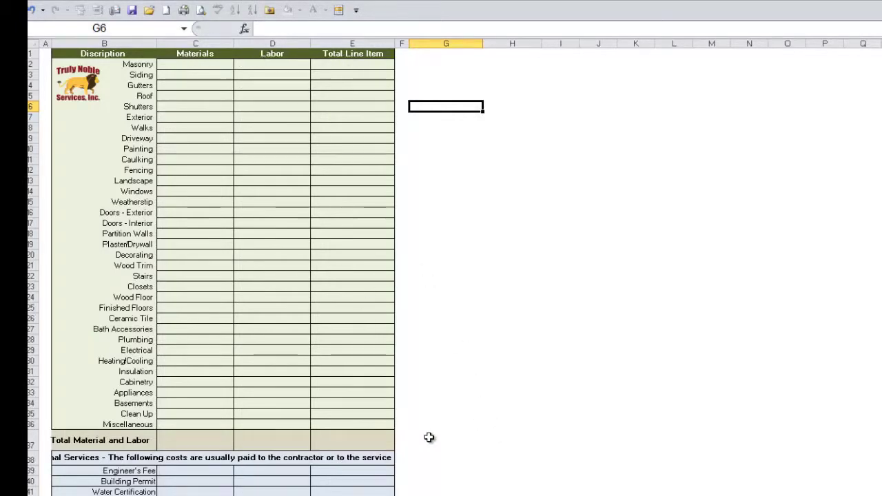
Review the materials and labor summary from the Masonry line down to the Total Job Estimate
{"action": "scroll", "coordinate": [429, 438], "scroll_direction": "down", "scroll_amount": 4}
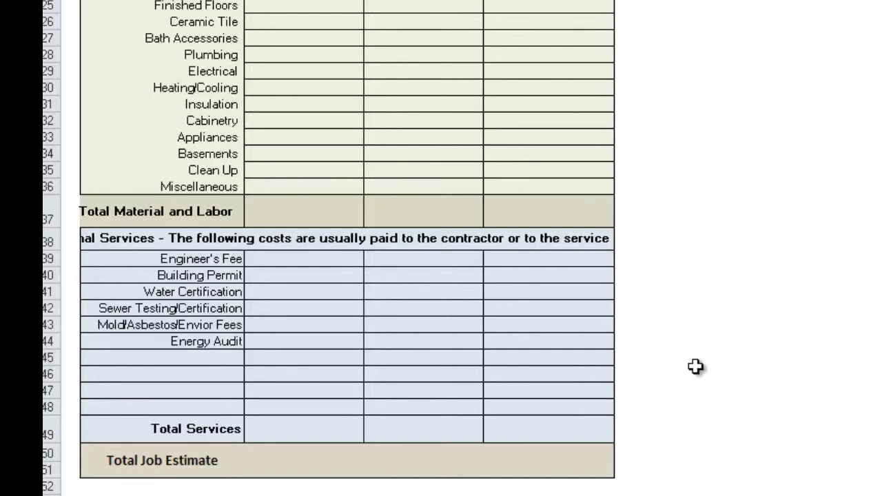
{"action": "scroll", "coordinate": [695, 367], "scroll_direction": "up", "scroll_amount": 4}
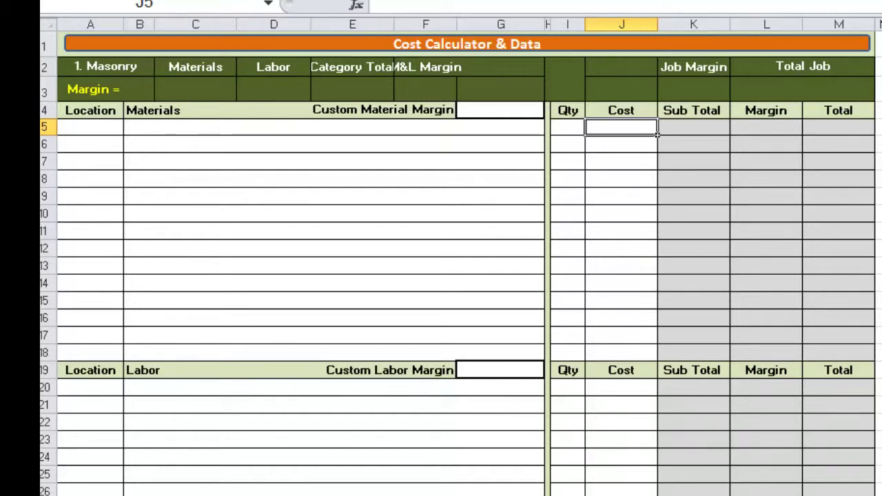
Fill the first Masonry materials row with location Study, quantity 1 and cost 11
{"action": "left_click", "coordinate": [116, 131]}
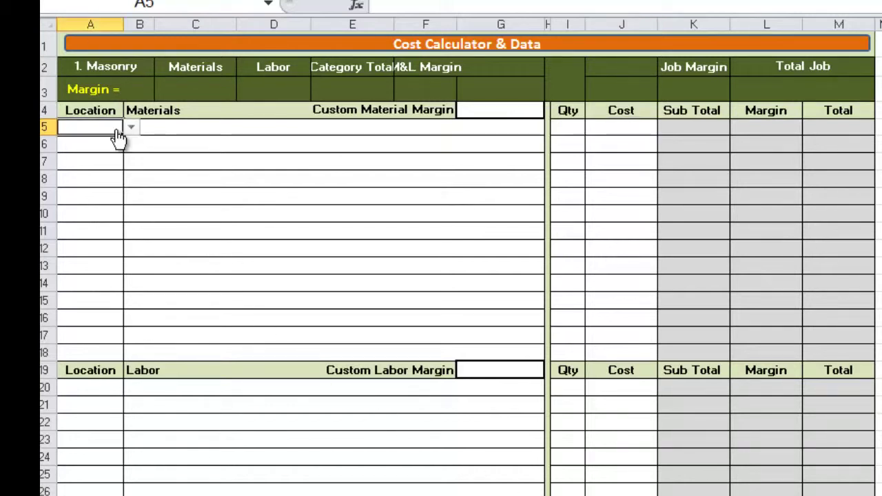
{"action": "left_click", "coordinate": [130, 129]}
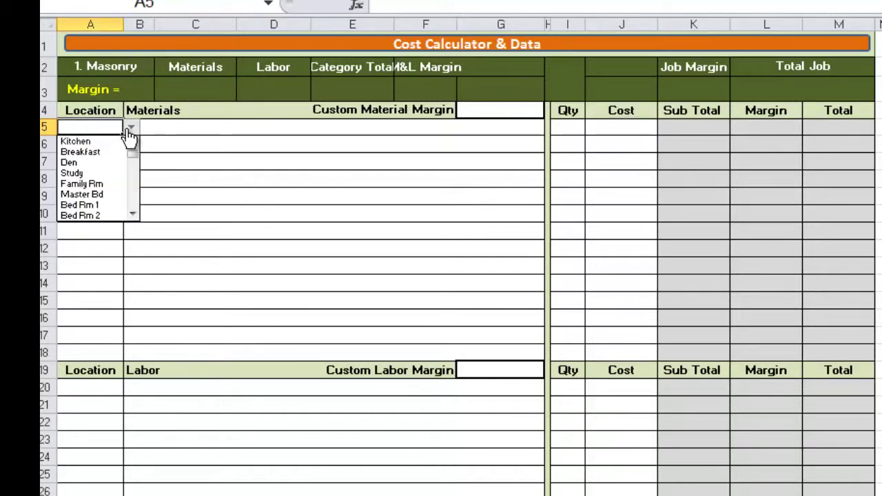
{"action": "left_click", "coordinate": [98, 178]}
{"action": "left_click", "coordinate": [167, 131]}
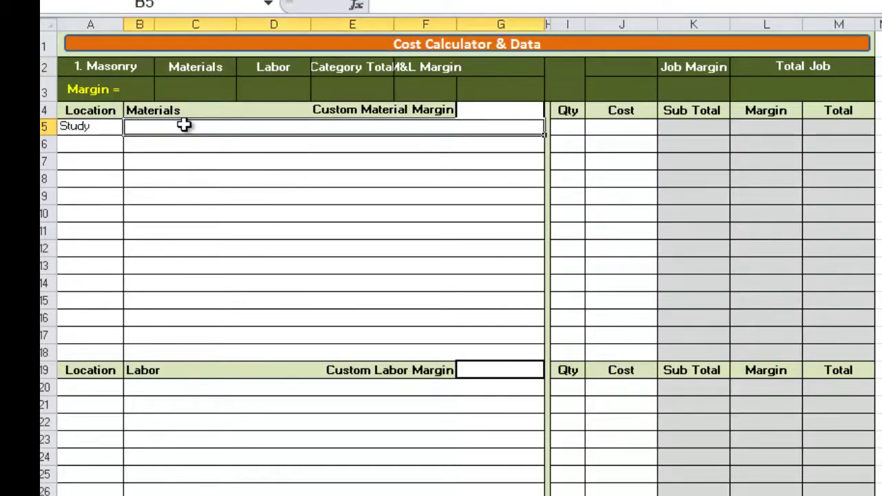
{"action": "left_click", "coordinate": [570, 132]}
{"action": "type", "text": "1"}
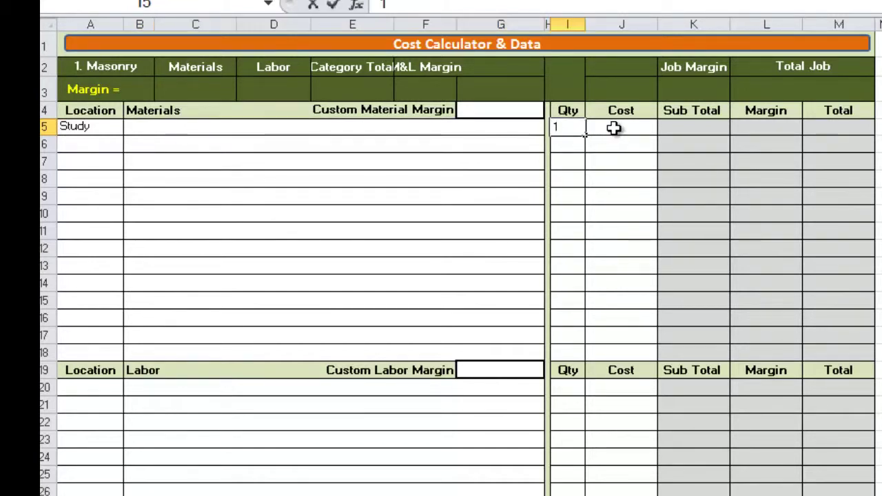
{"action": "left_click", "coordinate": [621, 131]}
{"action": "type", "text": "11"}
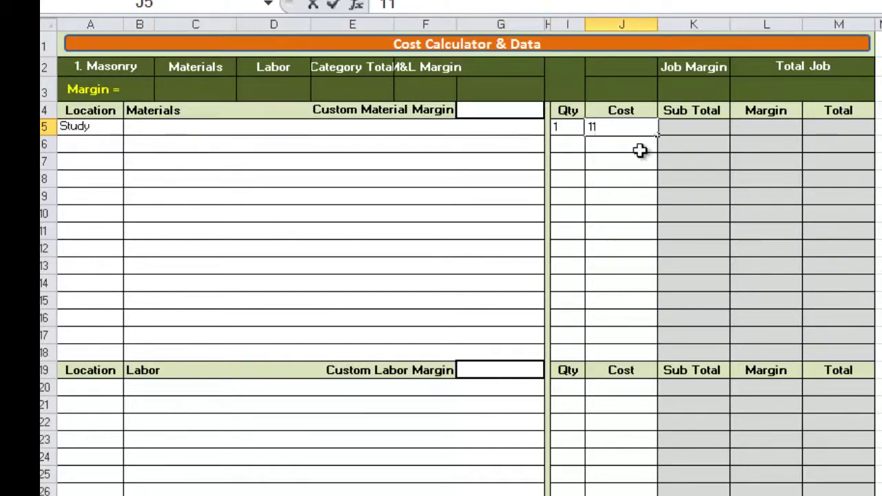
{"action": "key", "text": "Return"}
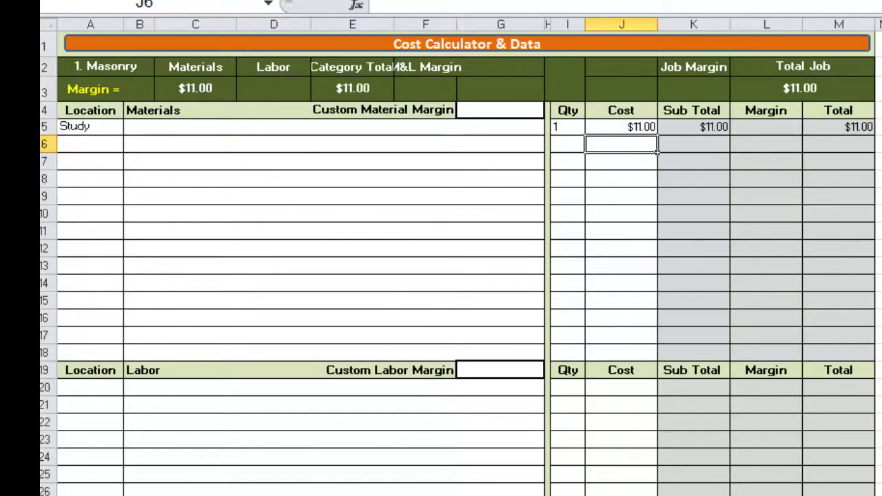
Set the Total Job Profit Margin in the Job Overview to 10%
{"action": "key", "text": "ctrl+Page_Up"}
{"action": "left_click", "coordinate": [222, 126]}
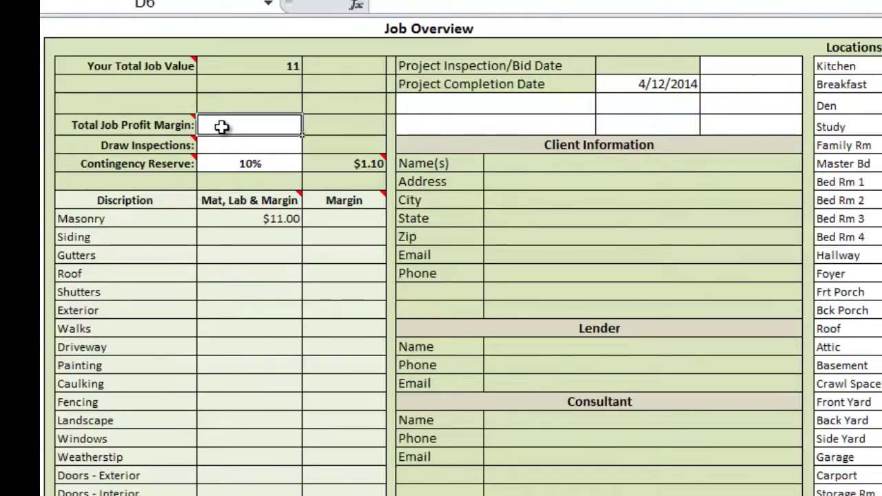
{"action": "type", "text": "10"}
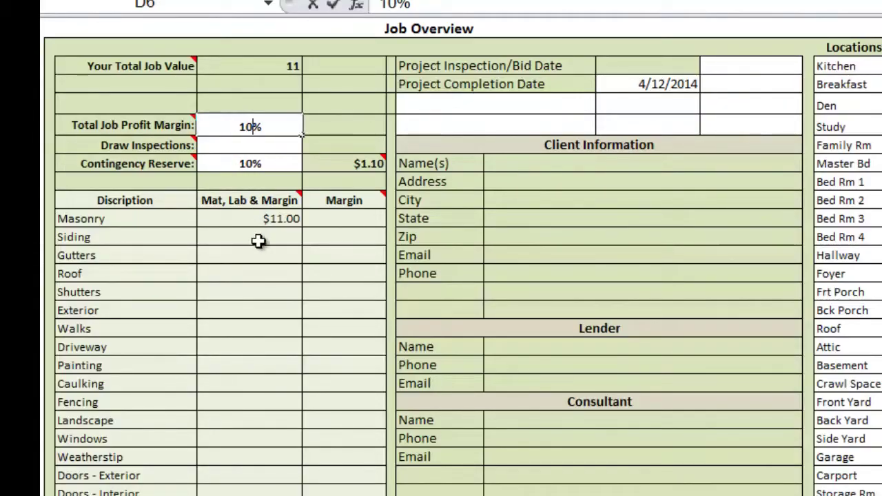
{"action": "key", "text": "ctrl+Return"}
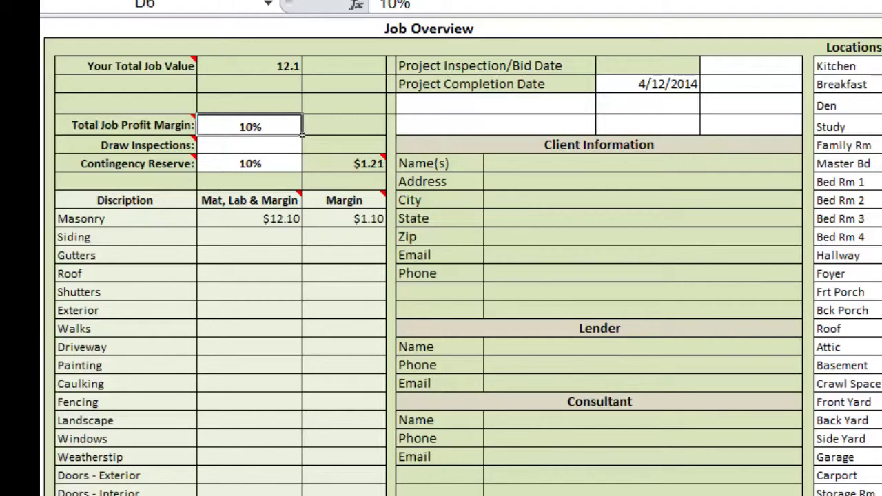
Set the Custom Material Margin on the Masonry sheet to 15%
{"action": "key", "text": "ctrl+Page_Down"}
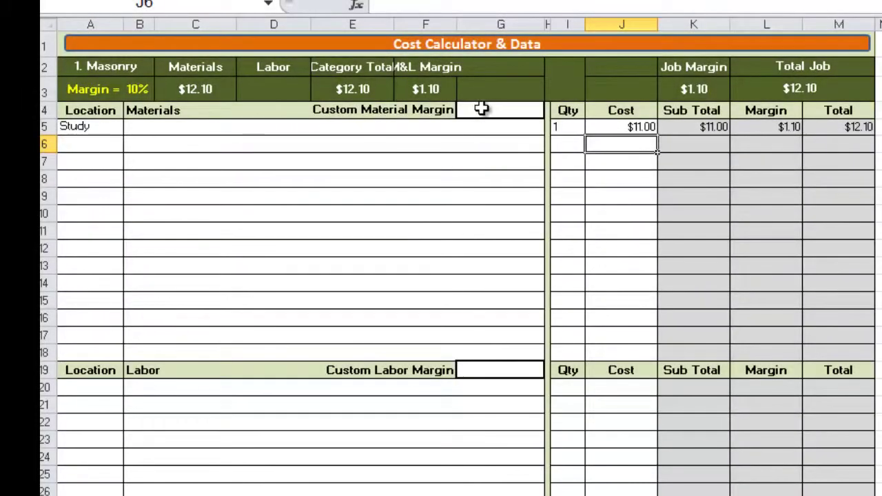
{"action": "left_click", "coordinate": [495, 109]}
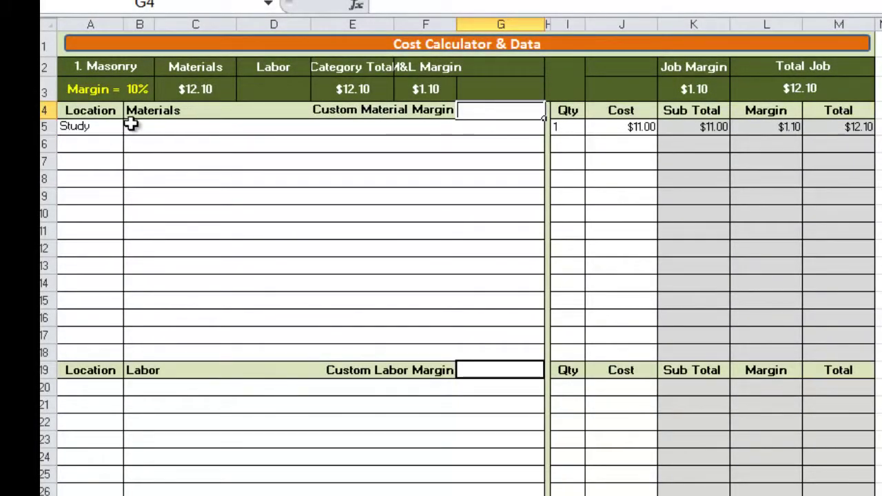
{"action": "type", "text": "15"}
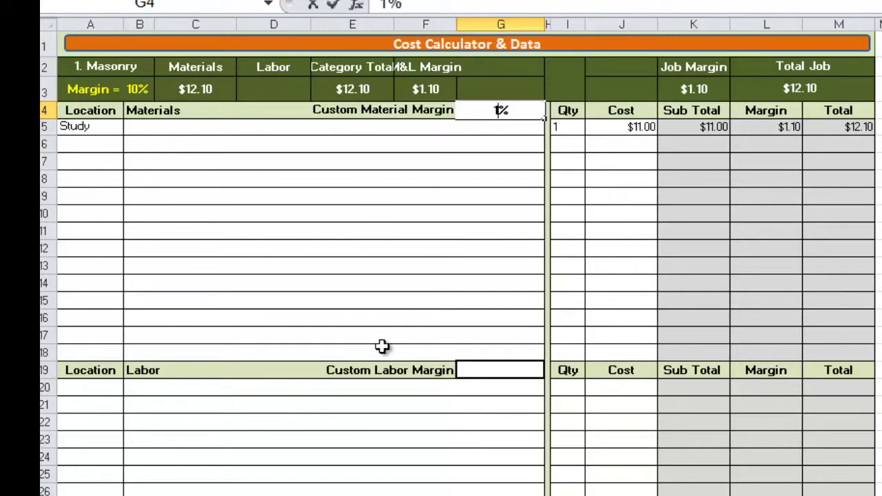
{"action": "left_click", "coordinate": [424, 277]}
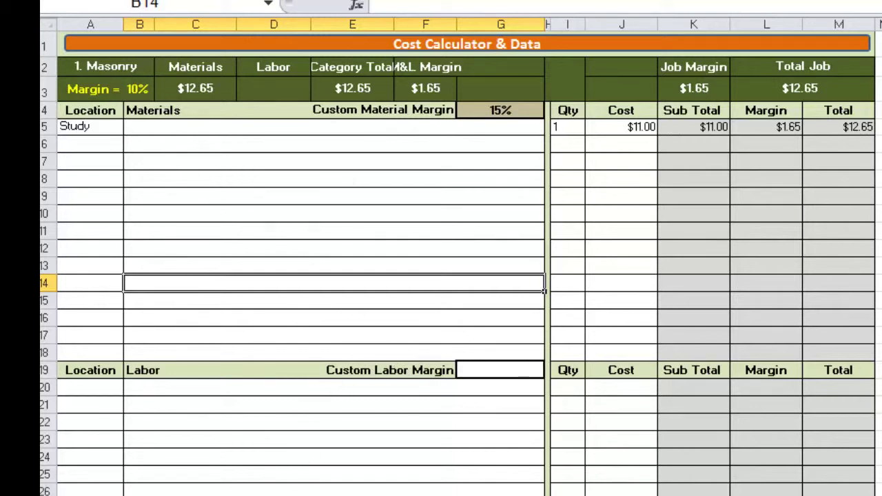
Set the Custom Labor Margin on the Masonry sheet to 25%
{"action": "left_click", "coordinate": [502, 370]}
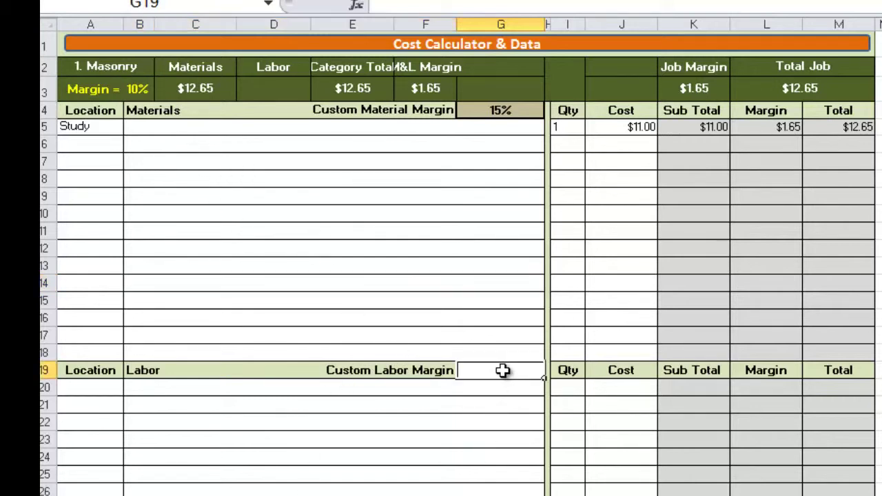
{"action": "type", "text": "25"}
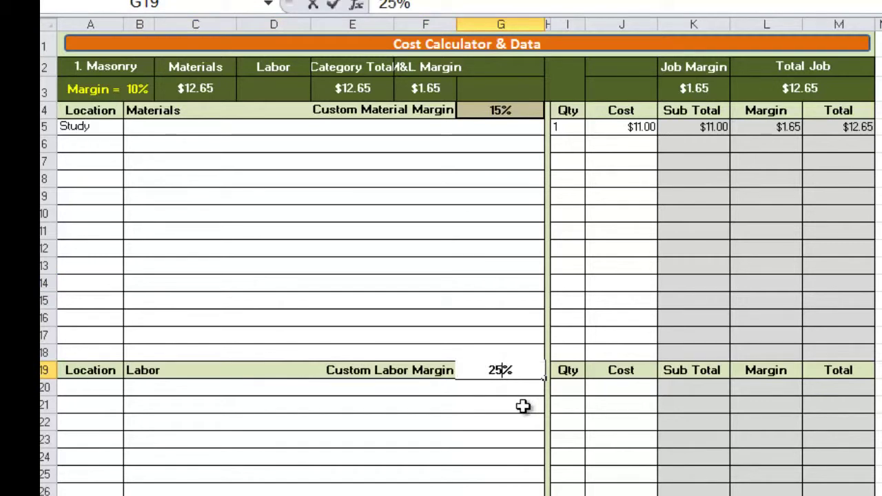
{"action": "left_click", "coordinate": [522, 407]}
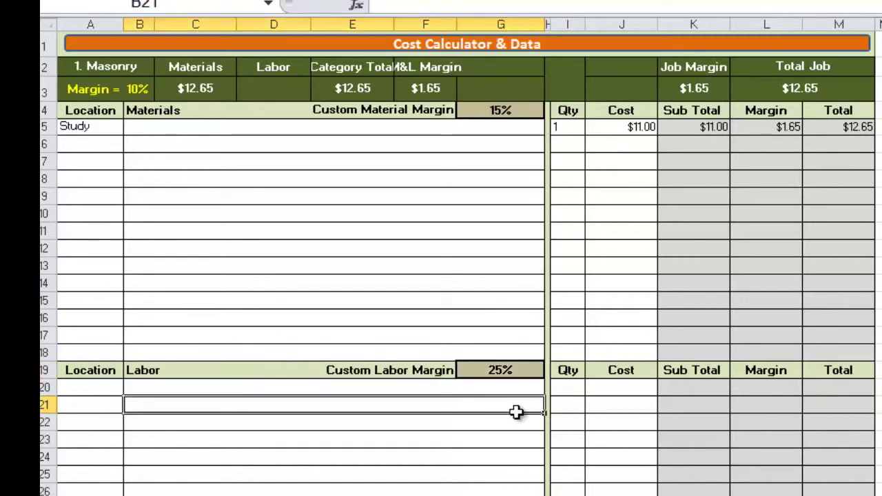
Enter quantity 1 and cost 11 in the first Masonry labor row
{"action": "left_click", "coordinate": [573, 389]}
{"action": "type", "text": "1"}
{"action": "left_click", "coordinate": [622, 390]}
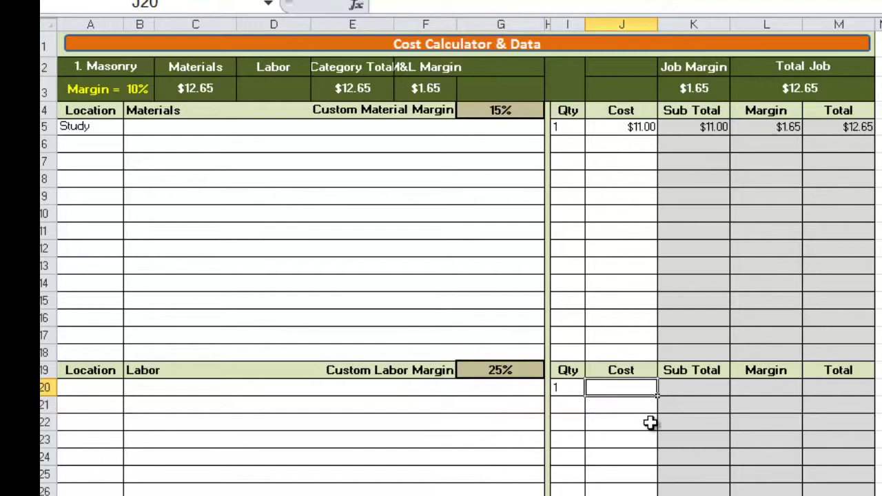
{"action": "type", "text": "11"}
{"action": "left_click", "coordinate": [623, 412]}
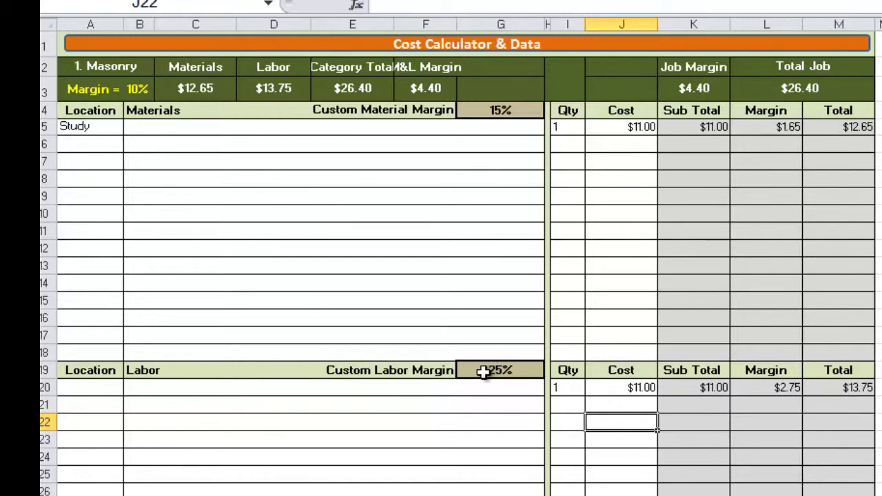
Clear the Custom Material Margin and the Custom Labor Margin on the Masonry sheet
{"action": "left_click", "coordinate": [486, 114]}
{"action": "key", "text": "Delete"}
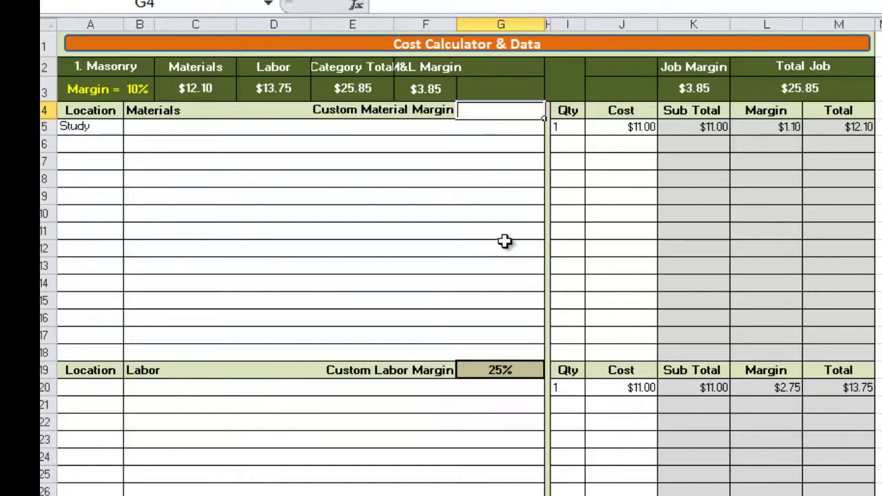
{"action": "left_click", "coordinate": [496, 370]}
{"action": "key", "text": "Delete"}
{"action": "left_click", "coordinate": [480, 416]}
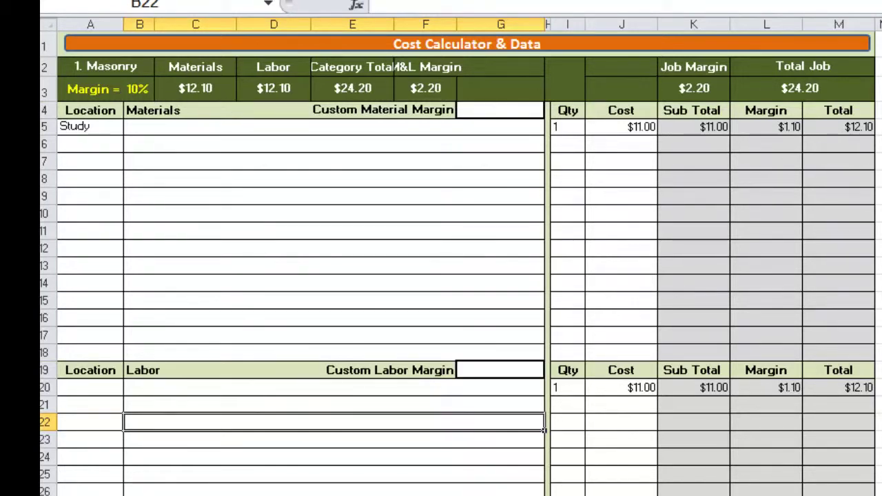
Return to the Job Overview and set the Total Job Profit Margin to 15%
{"action": "left_click", "coordinate": [141, 95]}
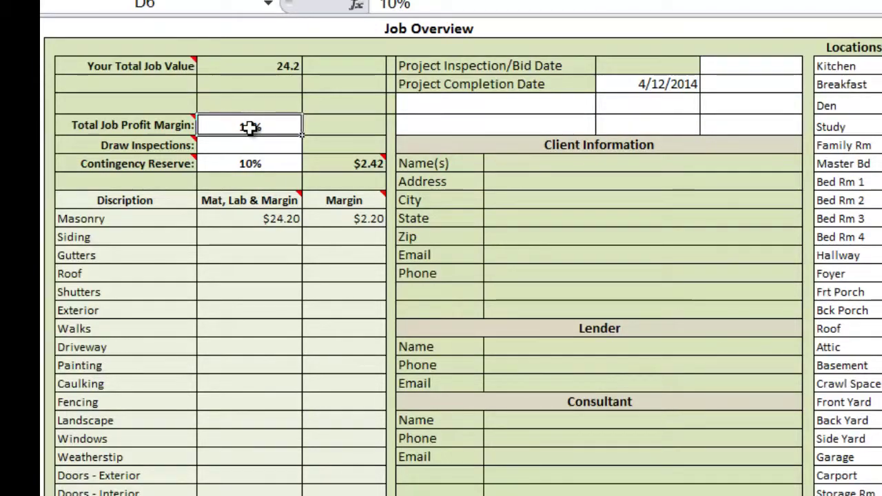
{"action": "type", "text": "15"}
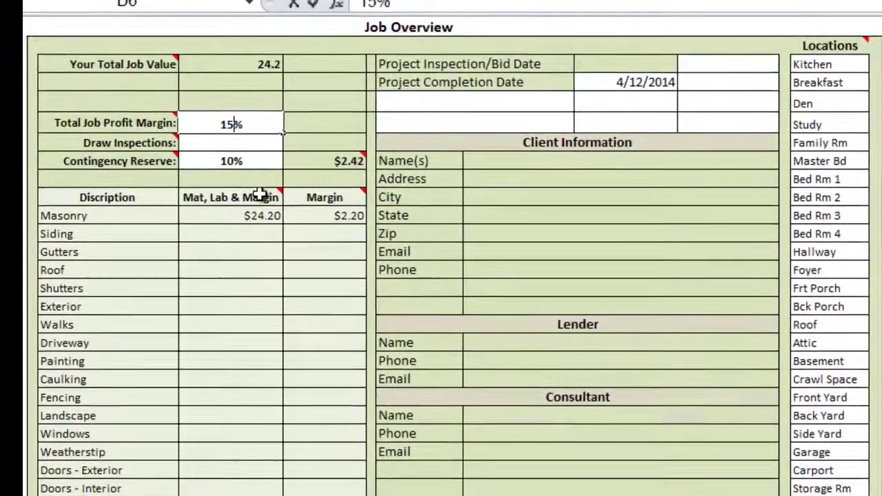
{"action": "key", "text": "Return"}
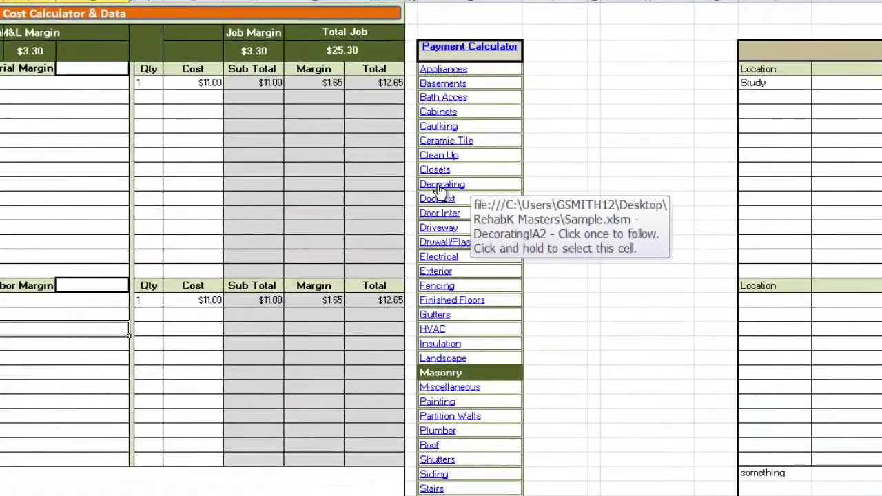
Open the Decorating sheet through the Masonry sheet's category links and move on to the Siding sheet
{"action": "left_click", "coordinate": [442, 185]}
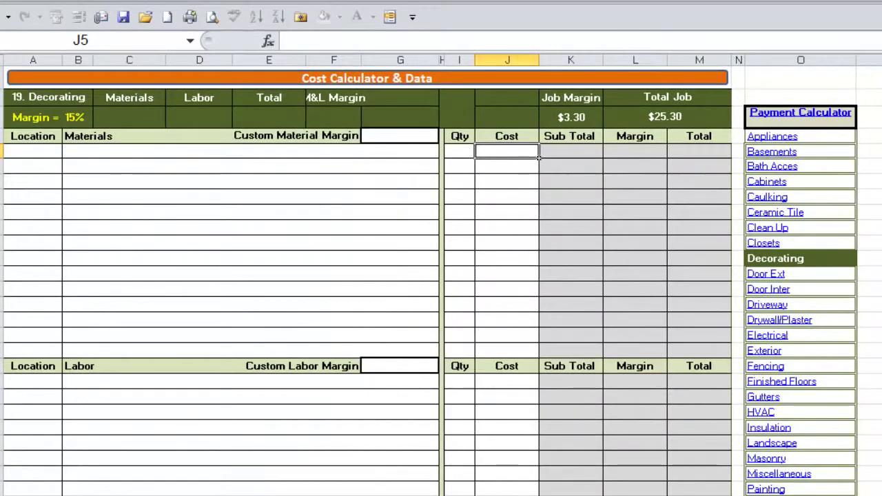
{"action": "key", "text": "ctrl+Page_Up"}
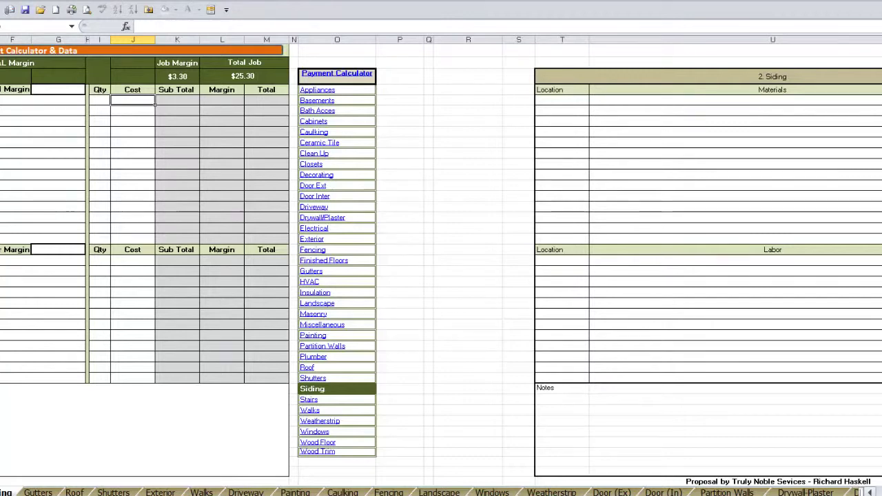
{"action": "scroll", "coordinate": [441, 262], "scroll_direction": "left", "scroll_amount": 3}
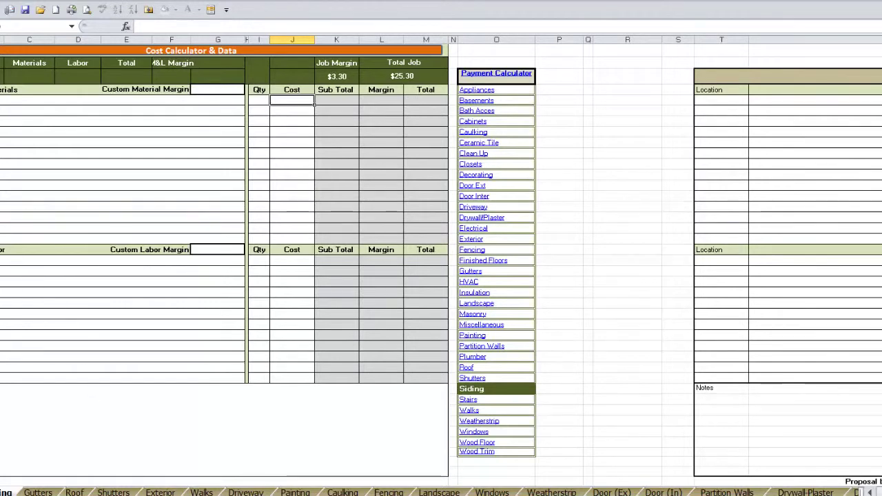
Return to the Masonry sheet and view the proposal area beyond its category links
{"action": "left_click", "coordinate": [0, 492]}
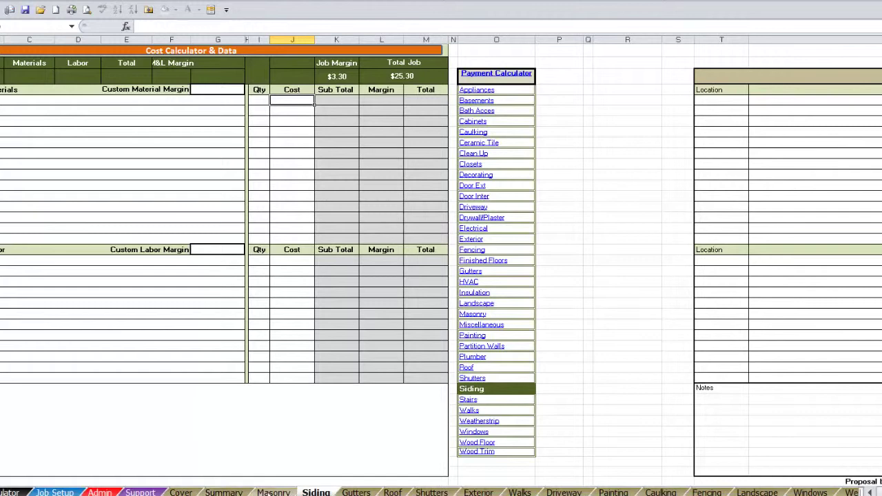
{"action": "left_click", "coordinate": [271, 492]}
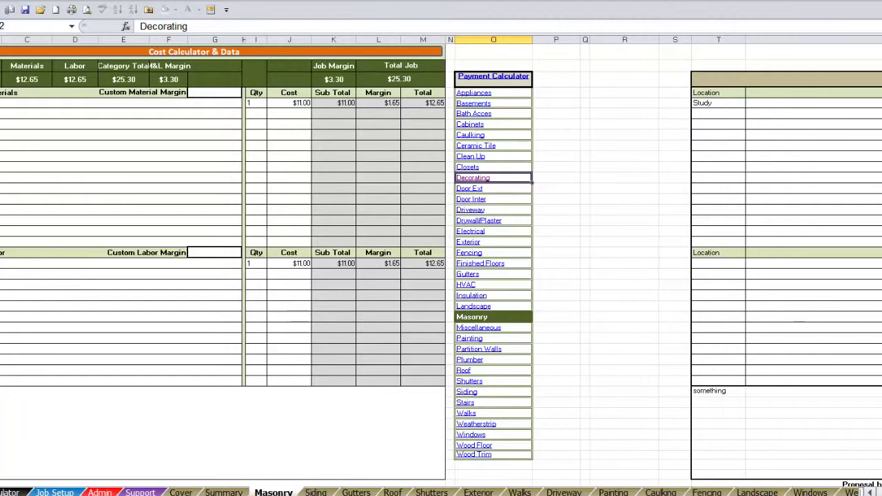
{"action": "scroll", "coordinate": [442, 262], "scroll_direction": "right", "scroll_amount": 4}
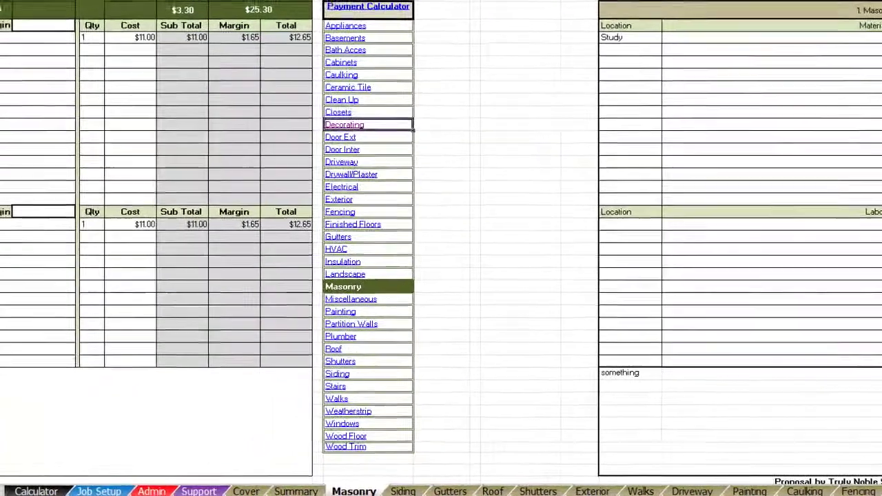
Extend the note below the Masonry labor table to read "something else" and commit it so the proposal area updates
{"action": "scroll", "coordinate": [441, 248], "scroll_direction": "left", "scroll_amount": 5}
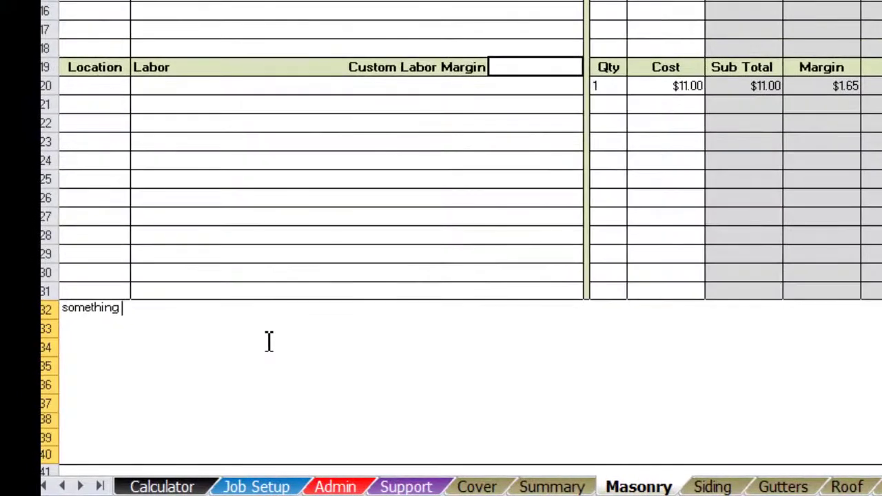
{"action": "type", "text": "else"}
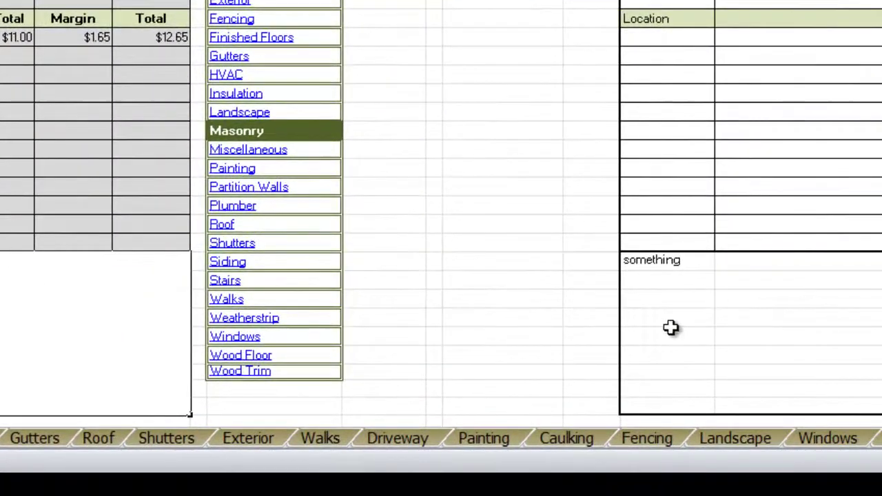
{"action": "left_click", "coordinate": [881, 381]}
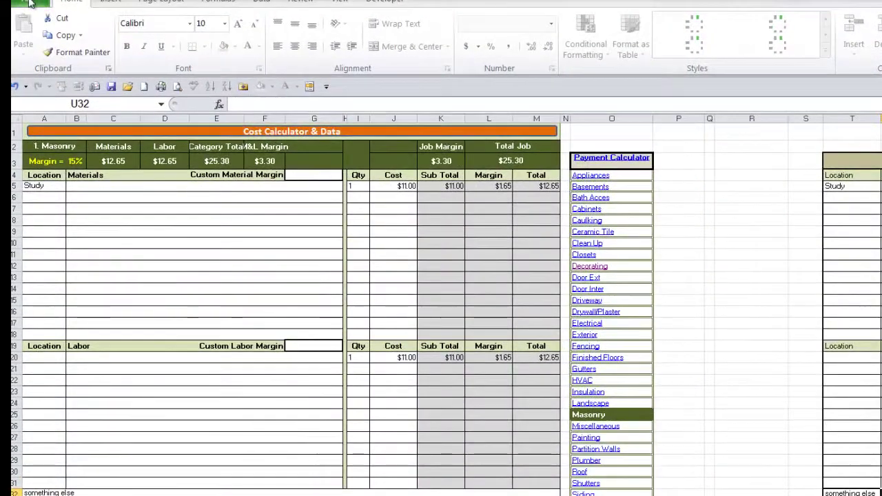
Preview the printed Masonry proposal page and return to the worksheet without printing
{"action": "left_click", "coordinate": [29, 3]}
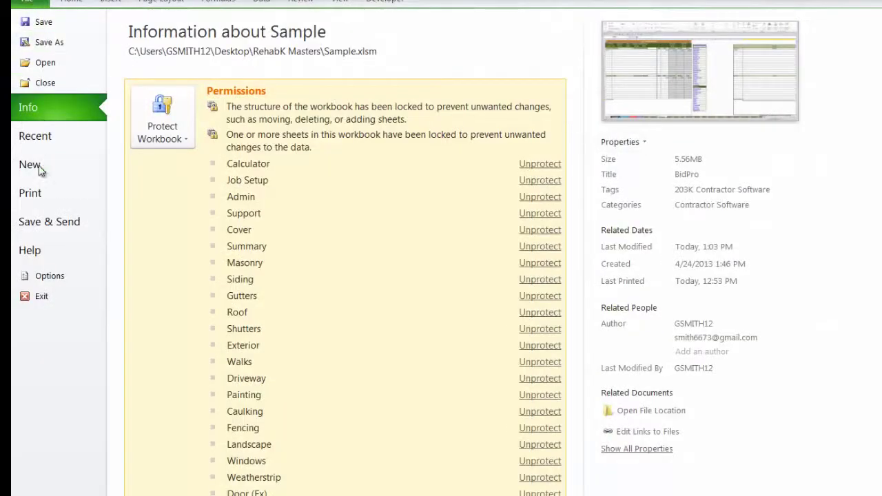
{"action": "left_click", "coordinate": [31, 193]}
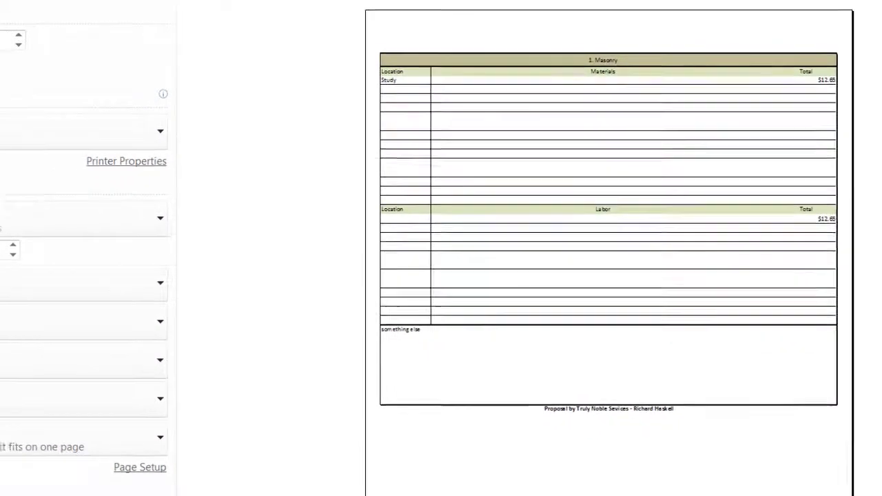
{"action": "key", "text": "Escape"}
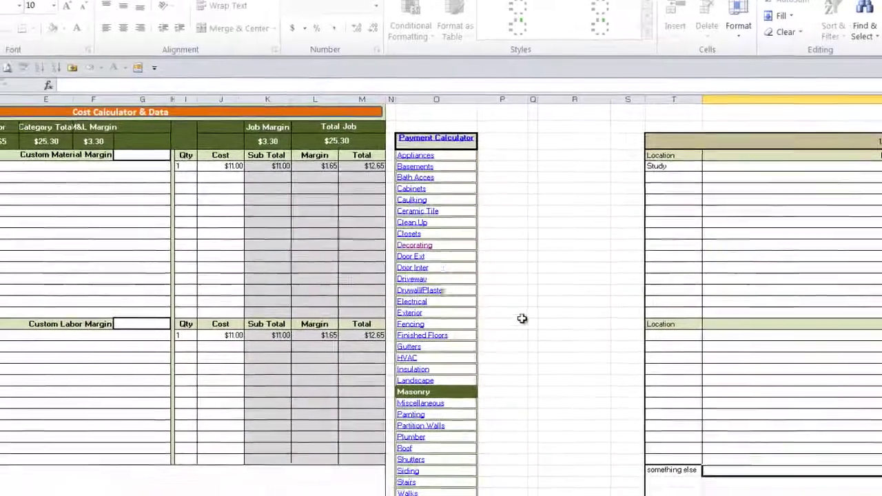